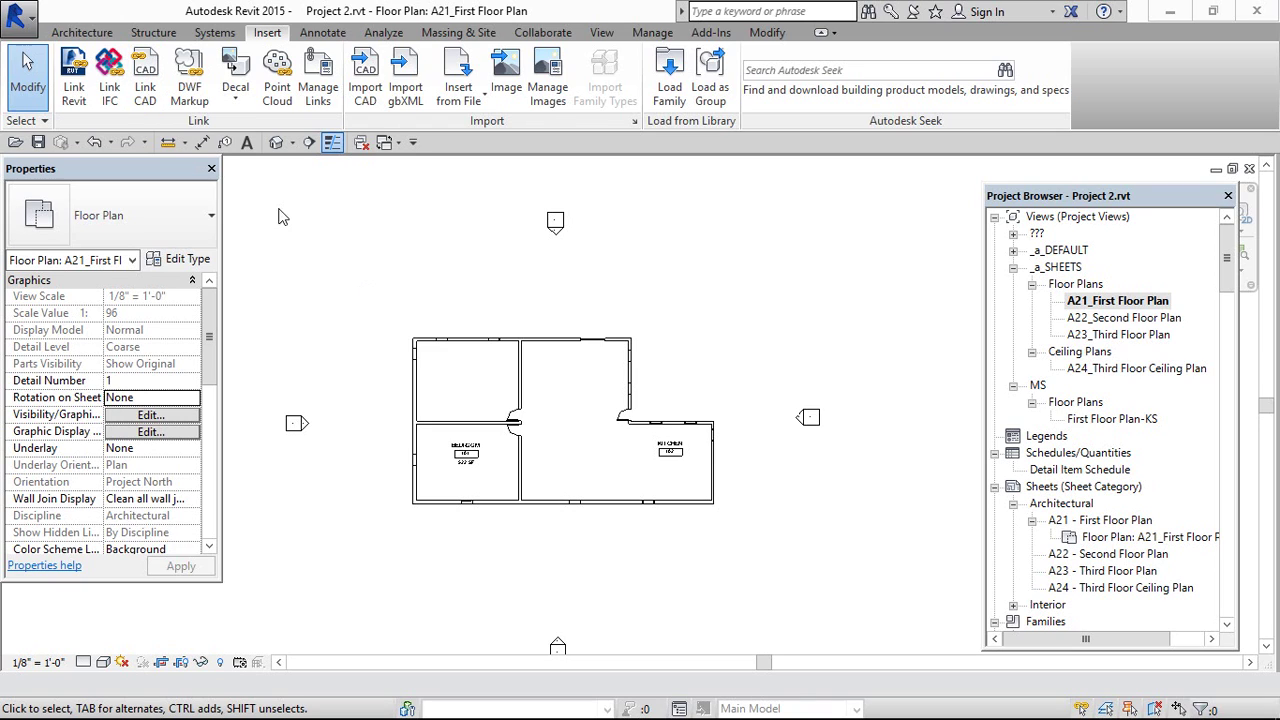
Start a CAD link and select First Floor Plan_01.dwg from the YouTube Upload folder.
click(146, 88)
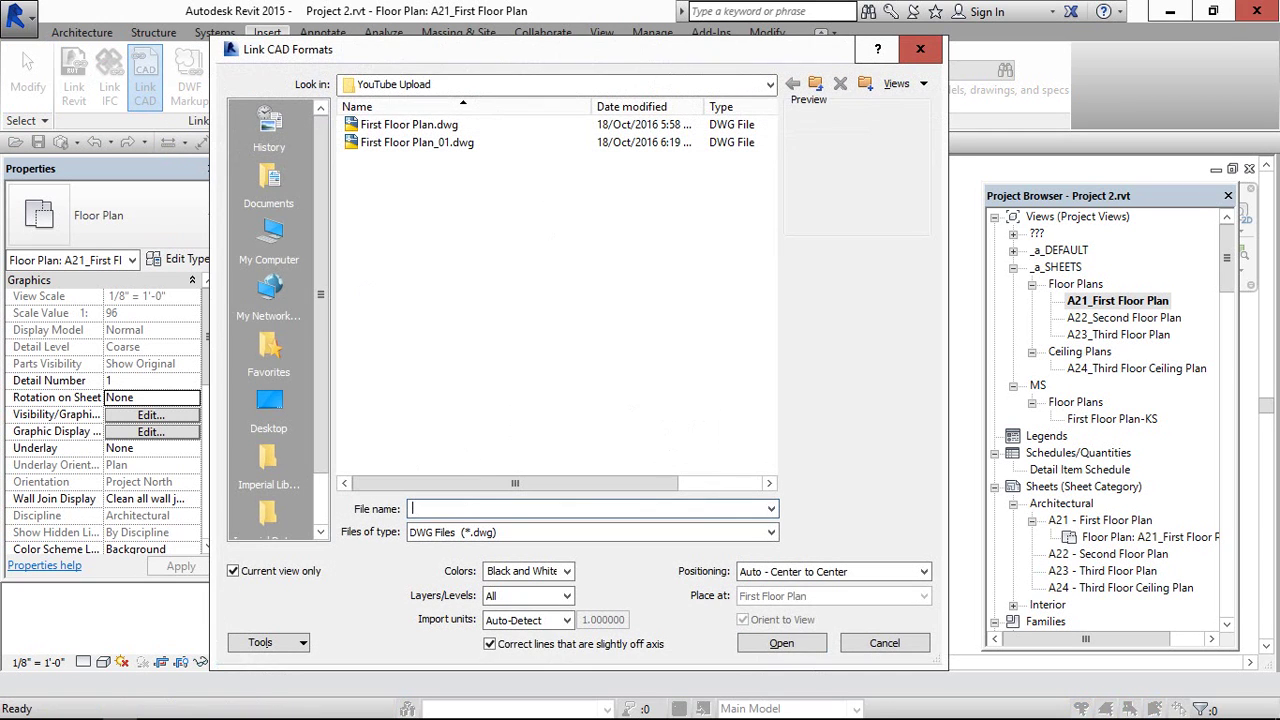
click(438, 145)
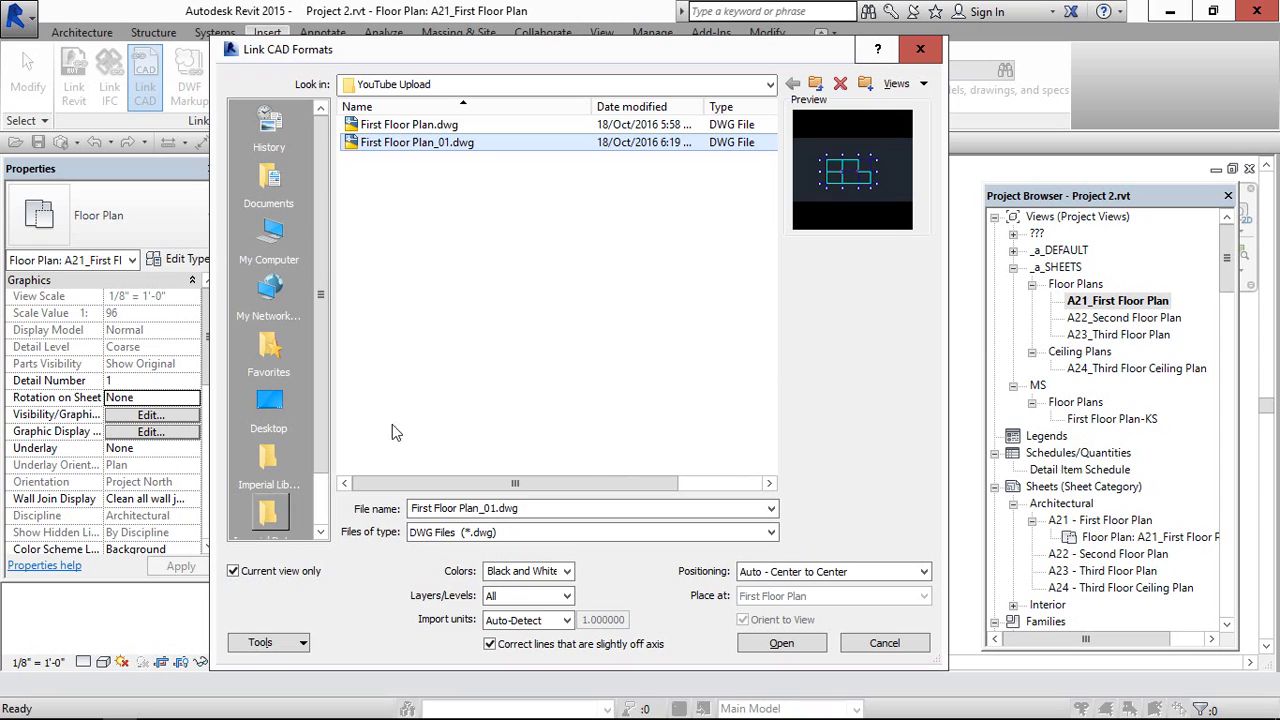
Keep Black and White colours, all layers and Auto-Detect units; set positioning to Auto - Origin to Origin.
click(566, 571)
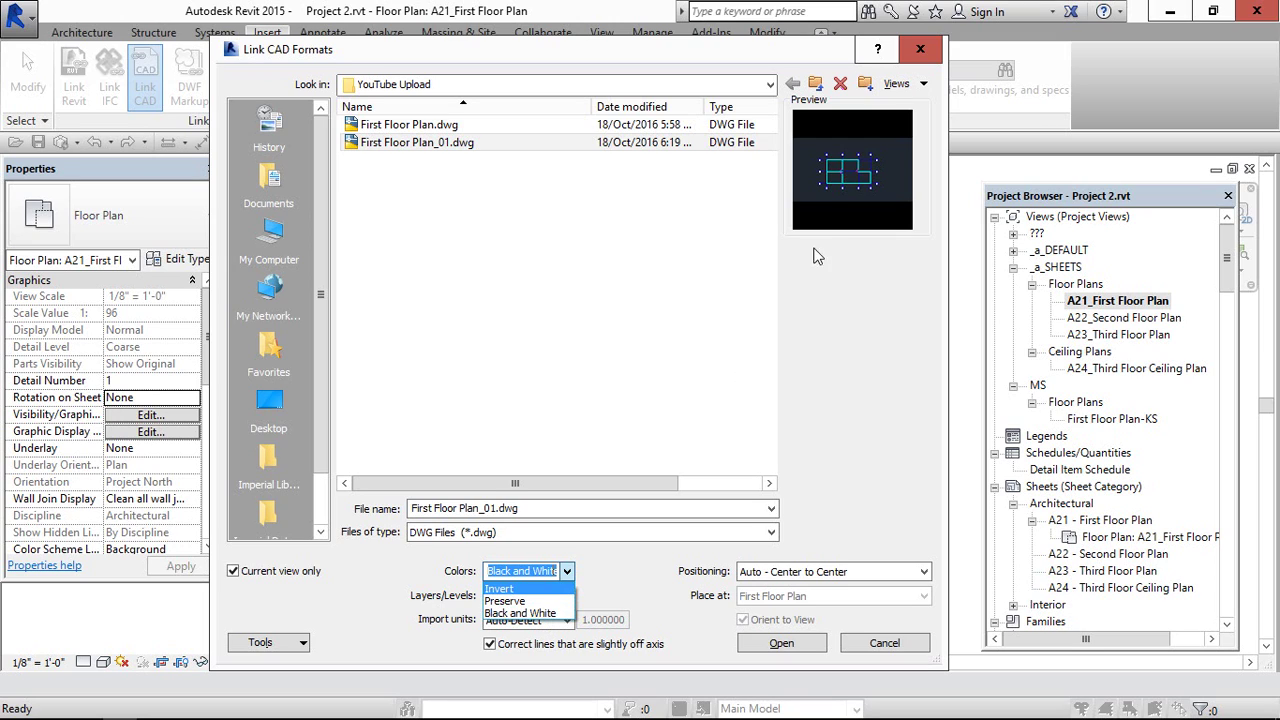
click(533, 613)
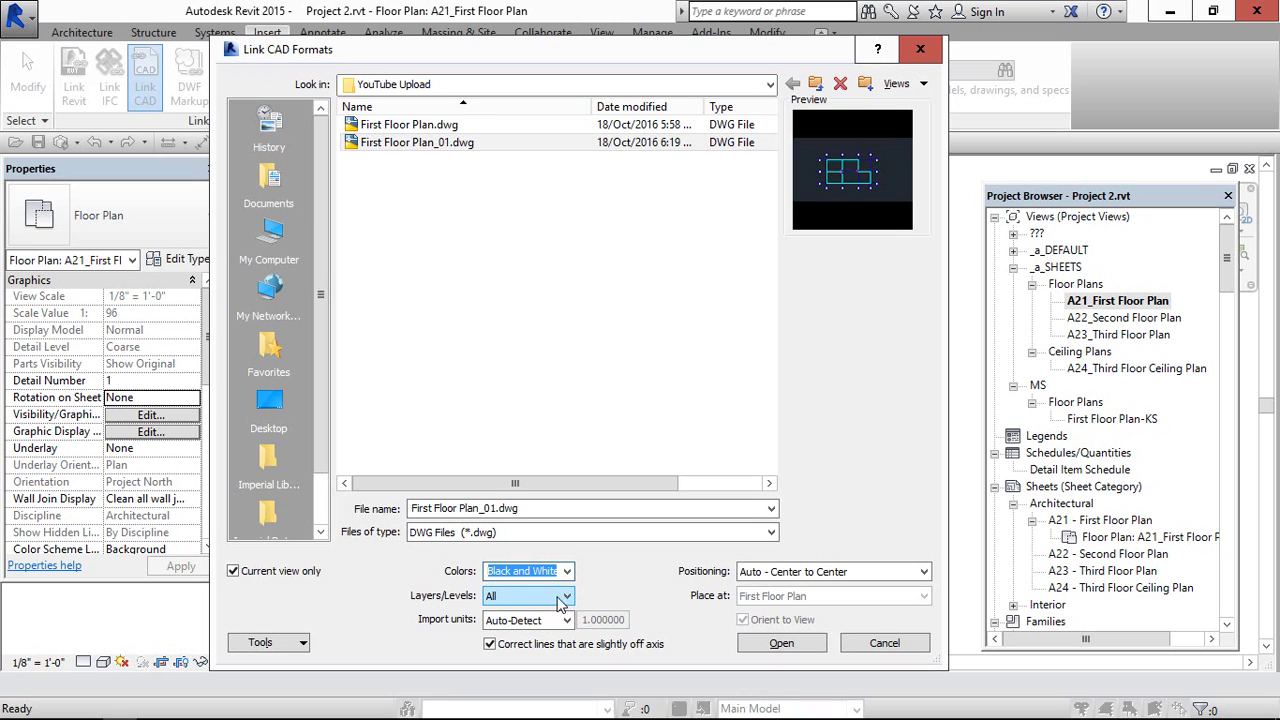
click(566, 600)
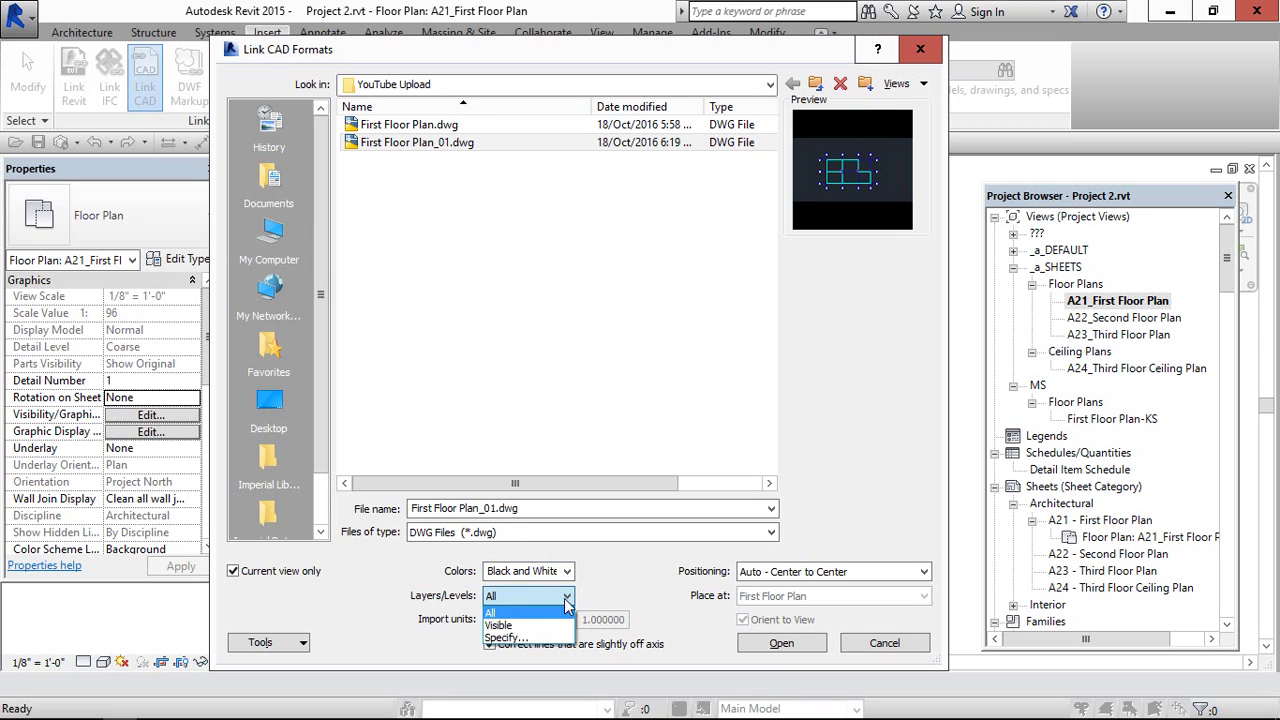
click(566, 600)
click(566, 620)
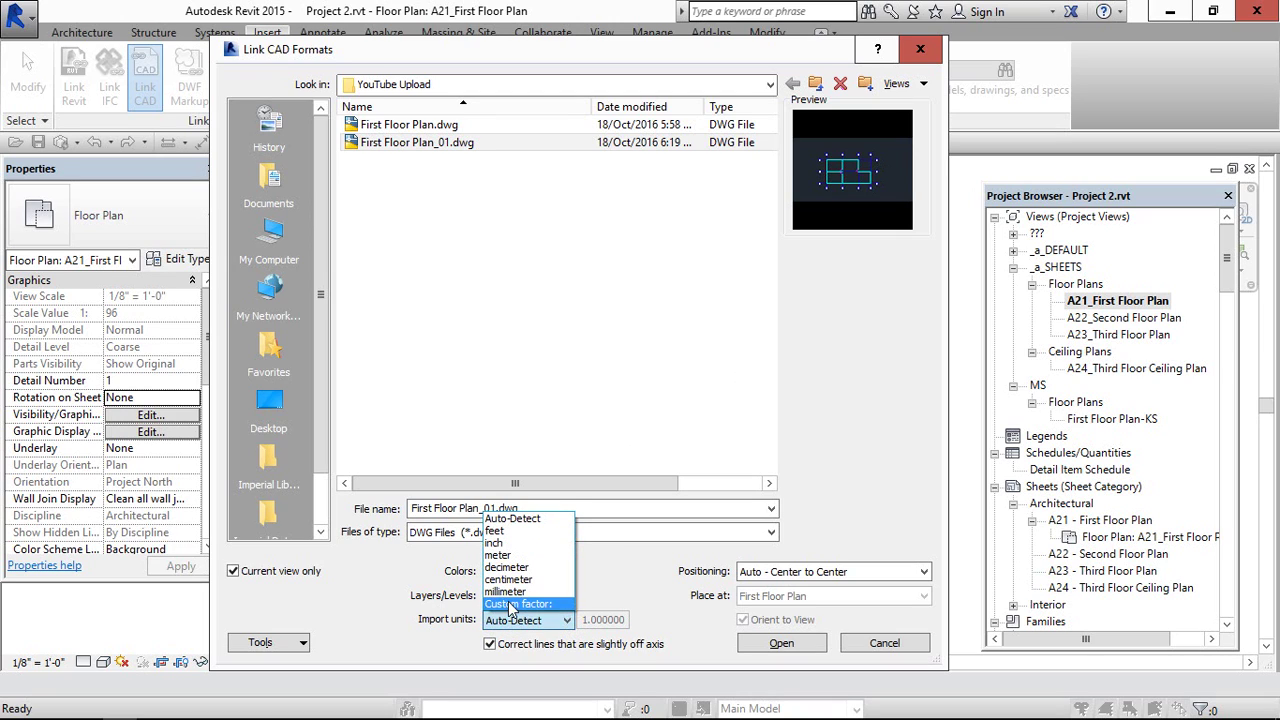
click(630, 572)
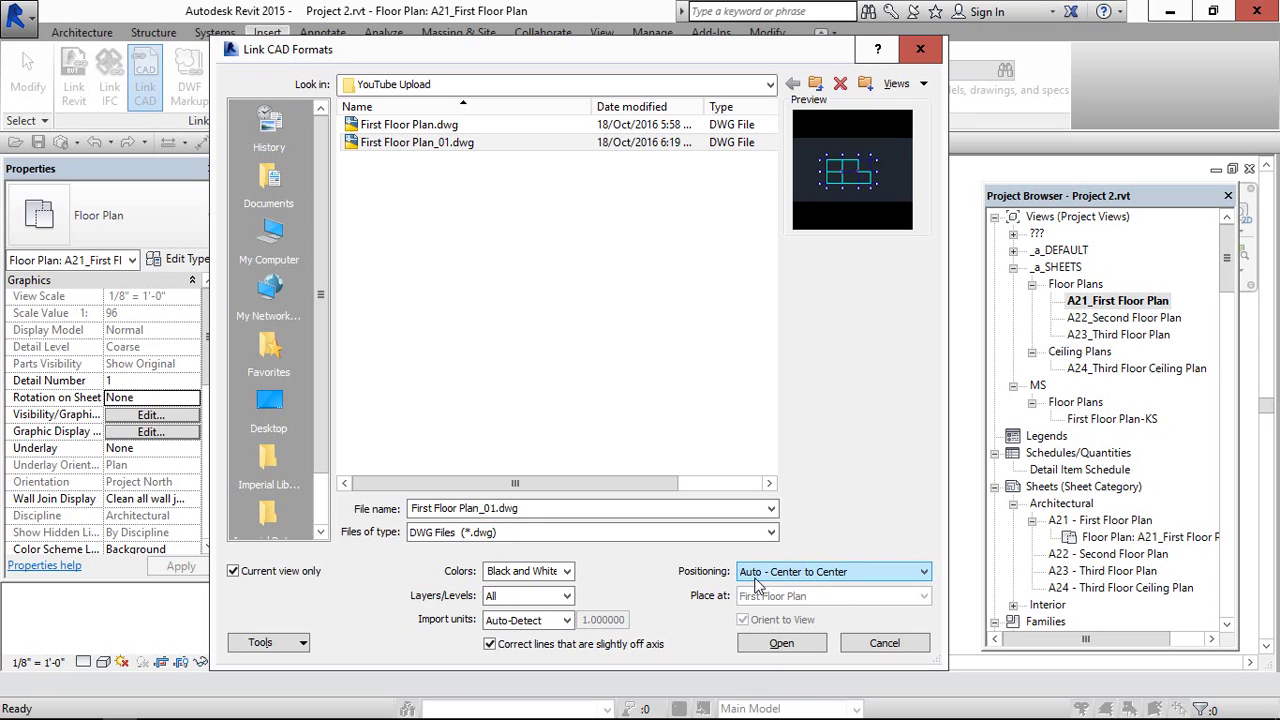
click(805, 572)
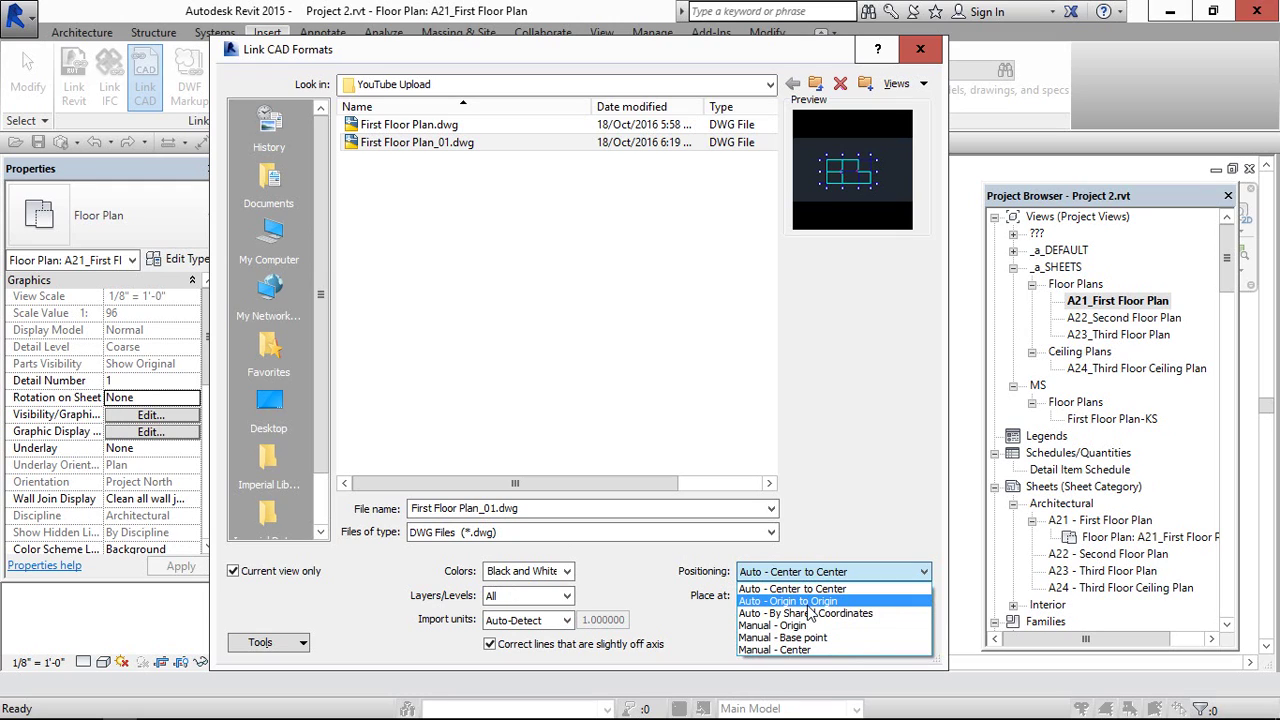
click(810, 601)
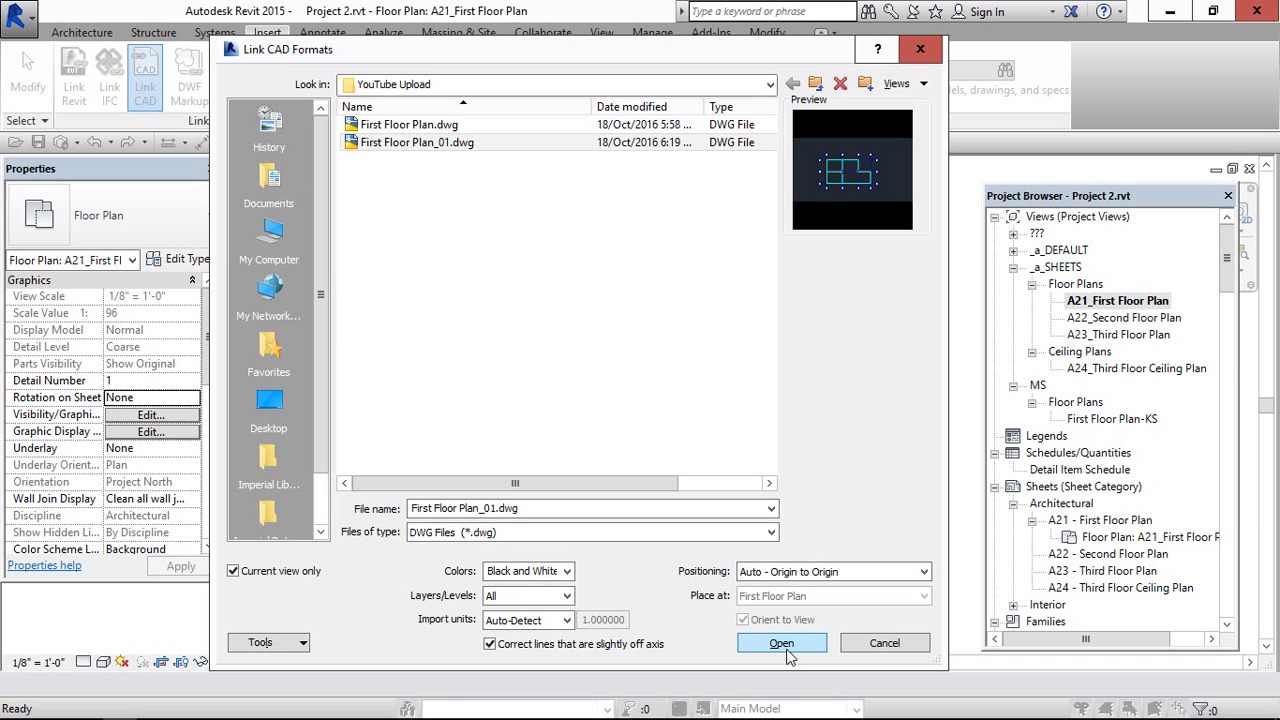
Link First Floor Plan_01.dwg into the A21_First Floor Plan view and check its placement.
click(783, 644)
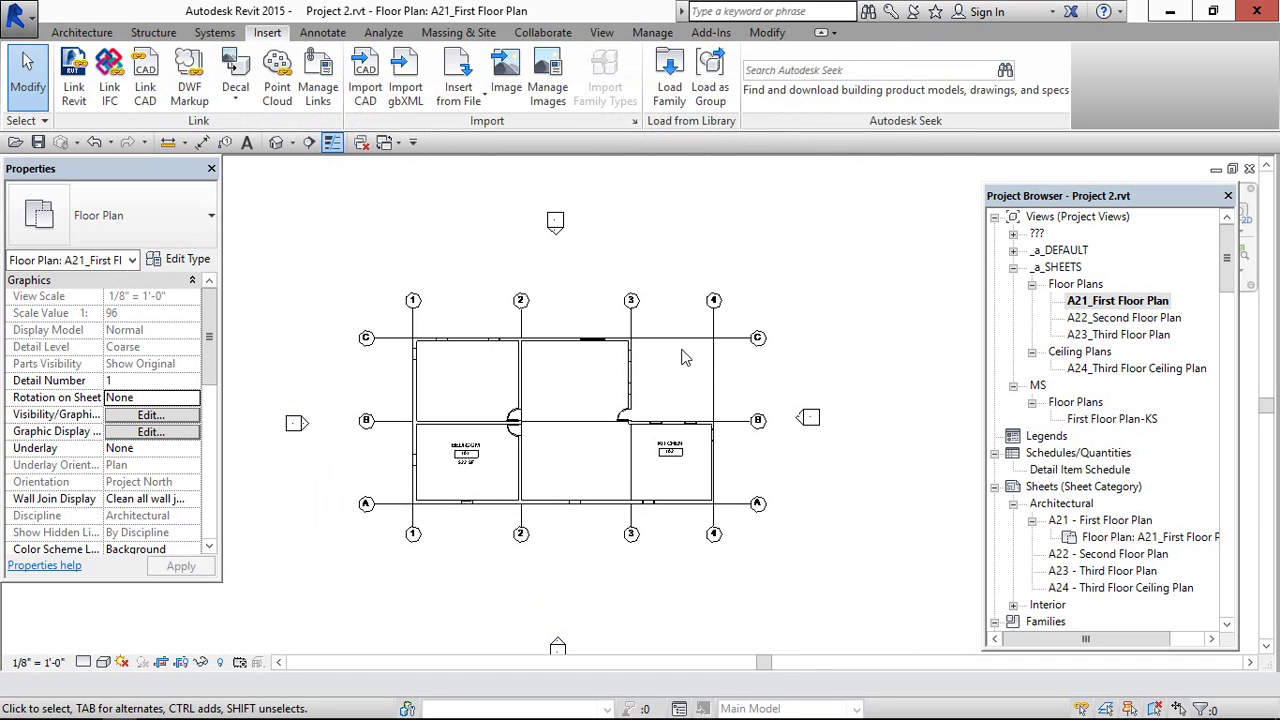
click(682, 358)
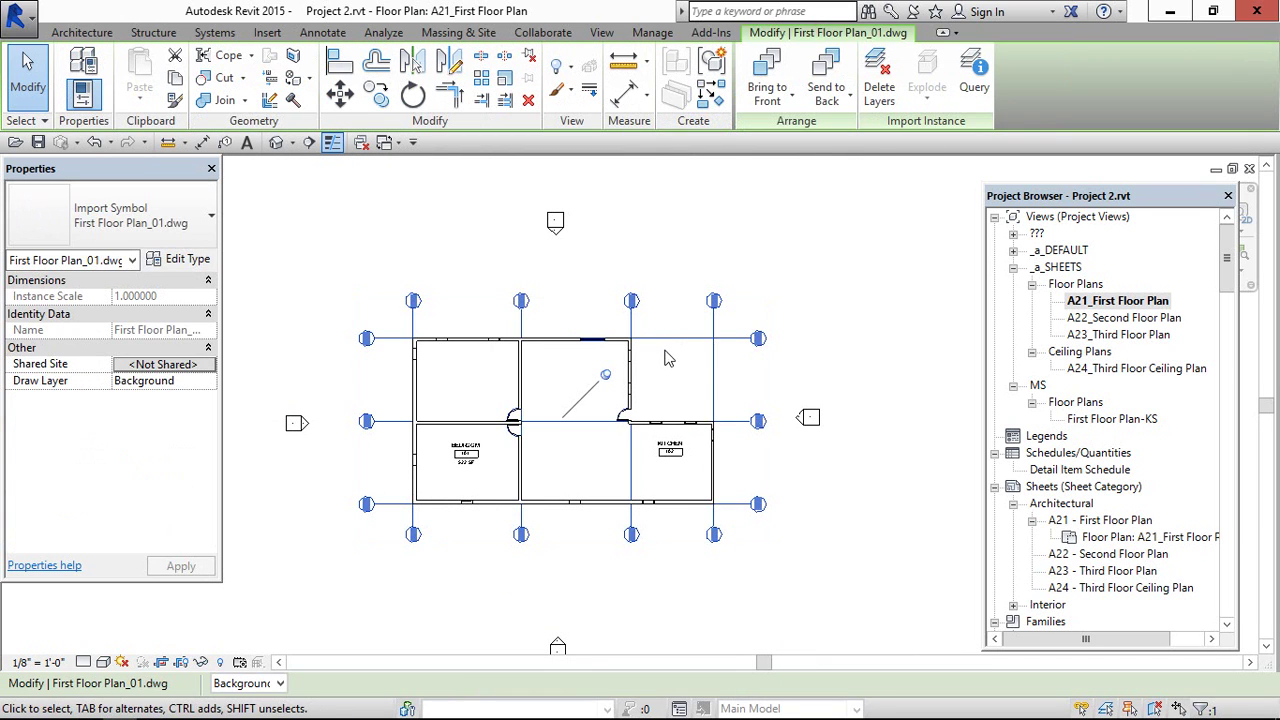
scroll(680, 345, up, 3)
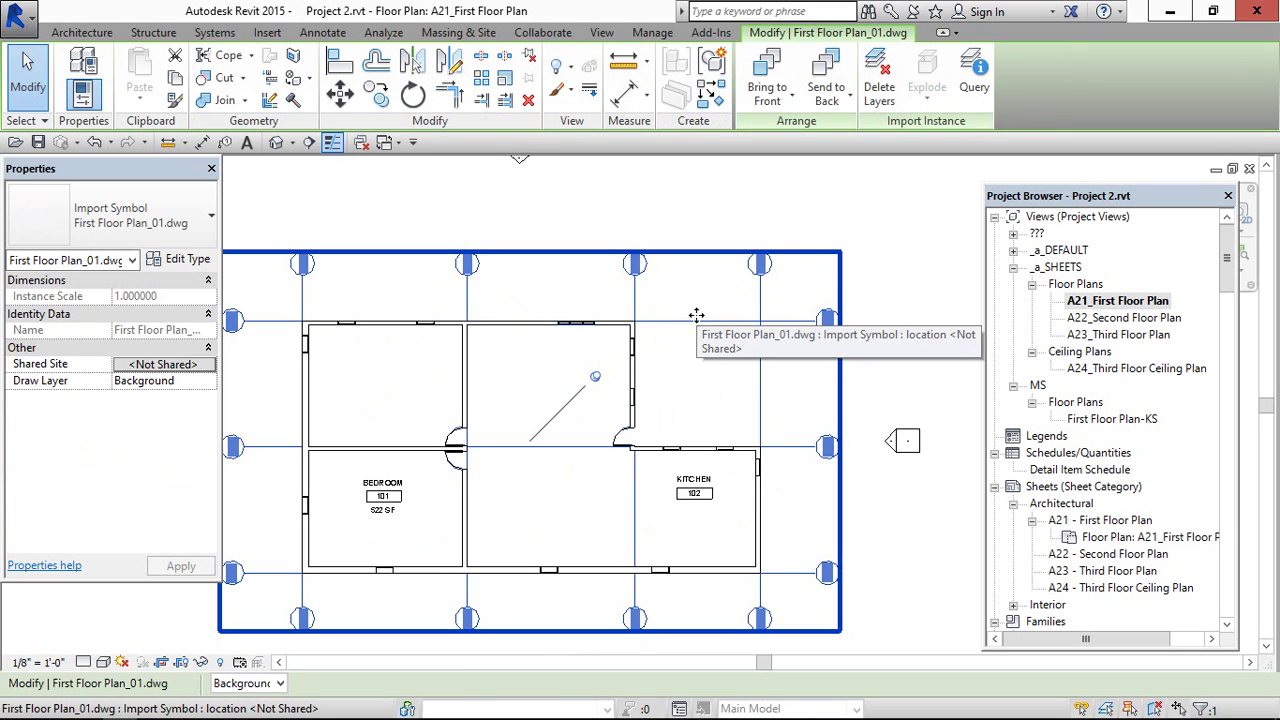
key(Escape)
Override the linked drawing's graphics in this view by element to display it halftone.
click(762, 298)
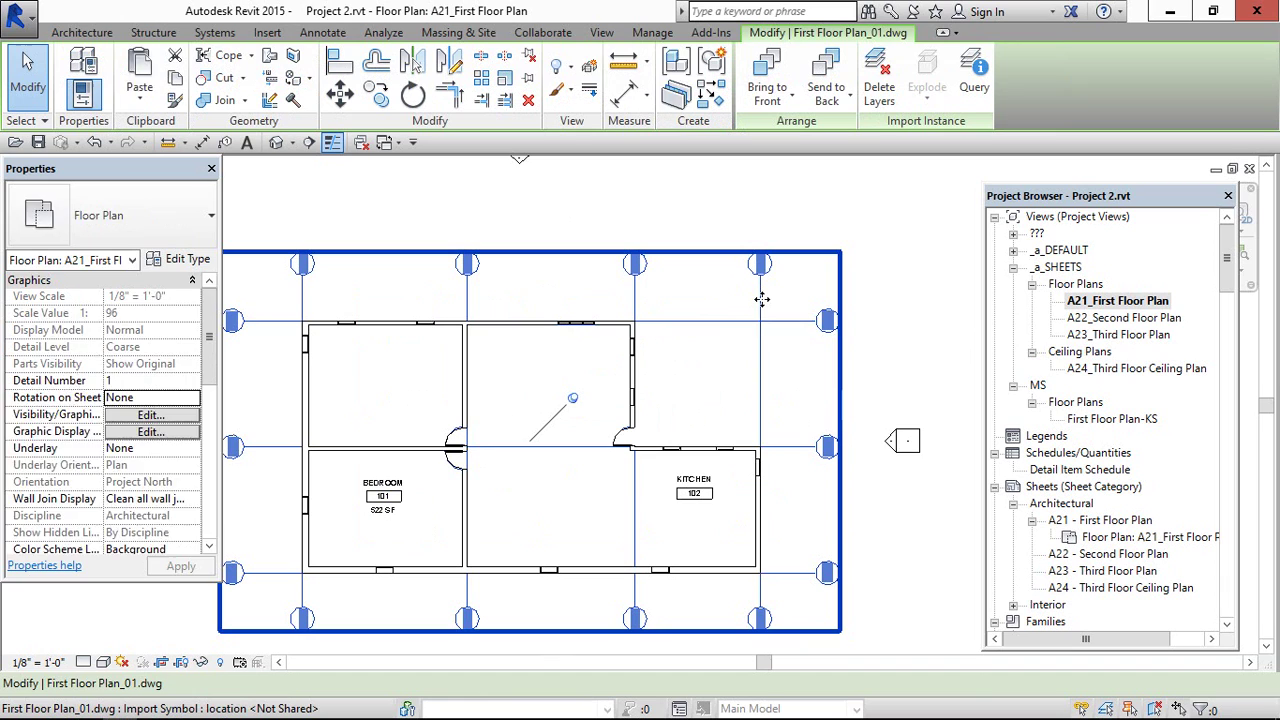
right_click(762, 298)
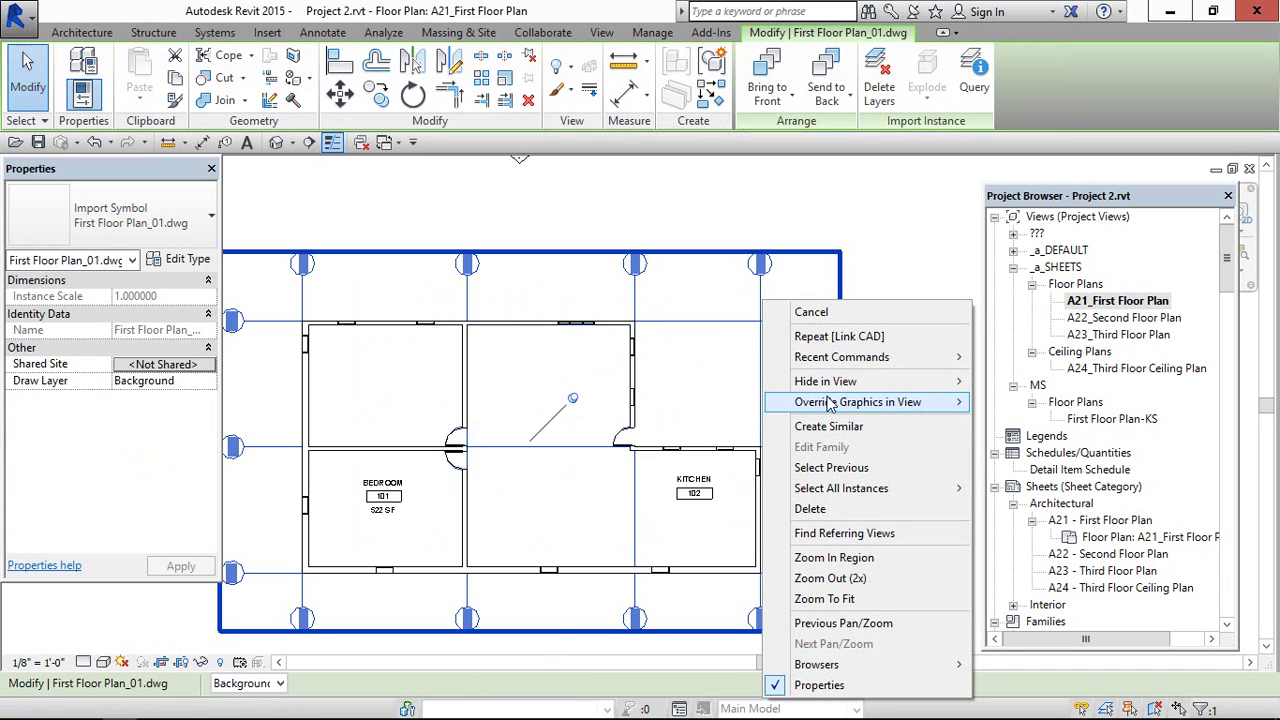
mouse_move(826, 402)
click(1018, 402)
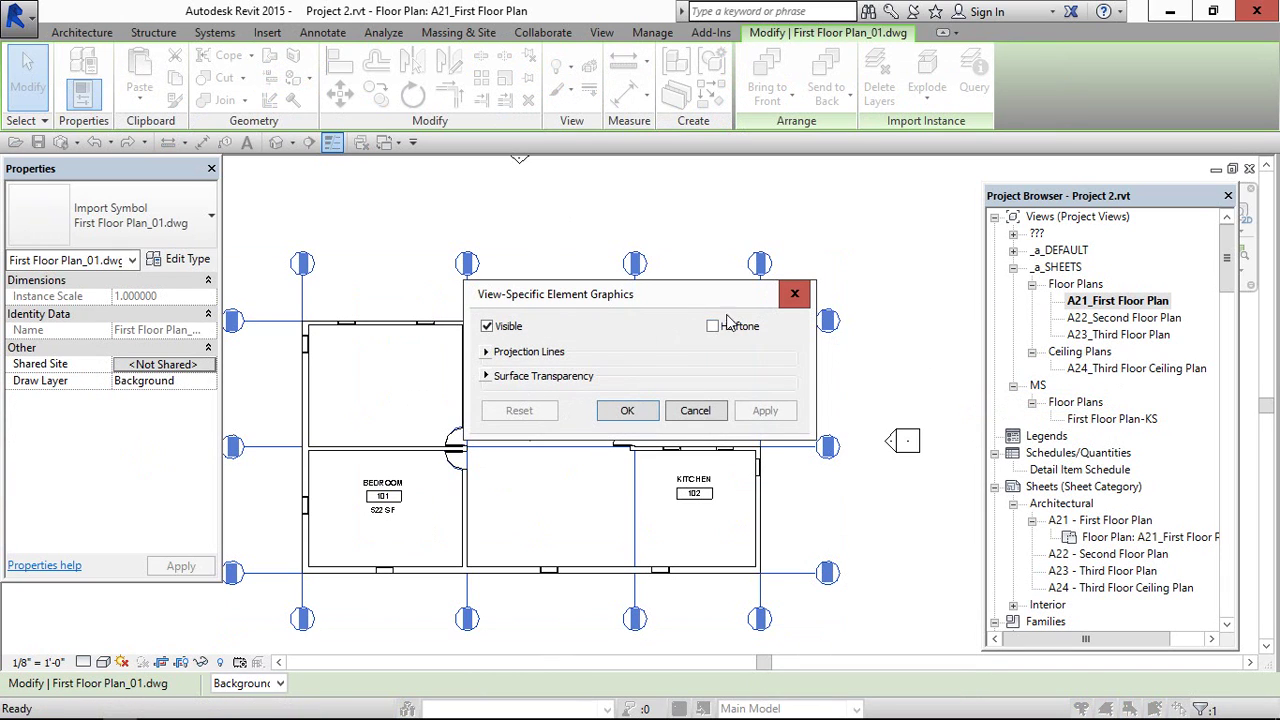
click(712, 326)
click(627, 410)
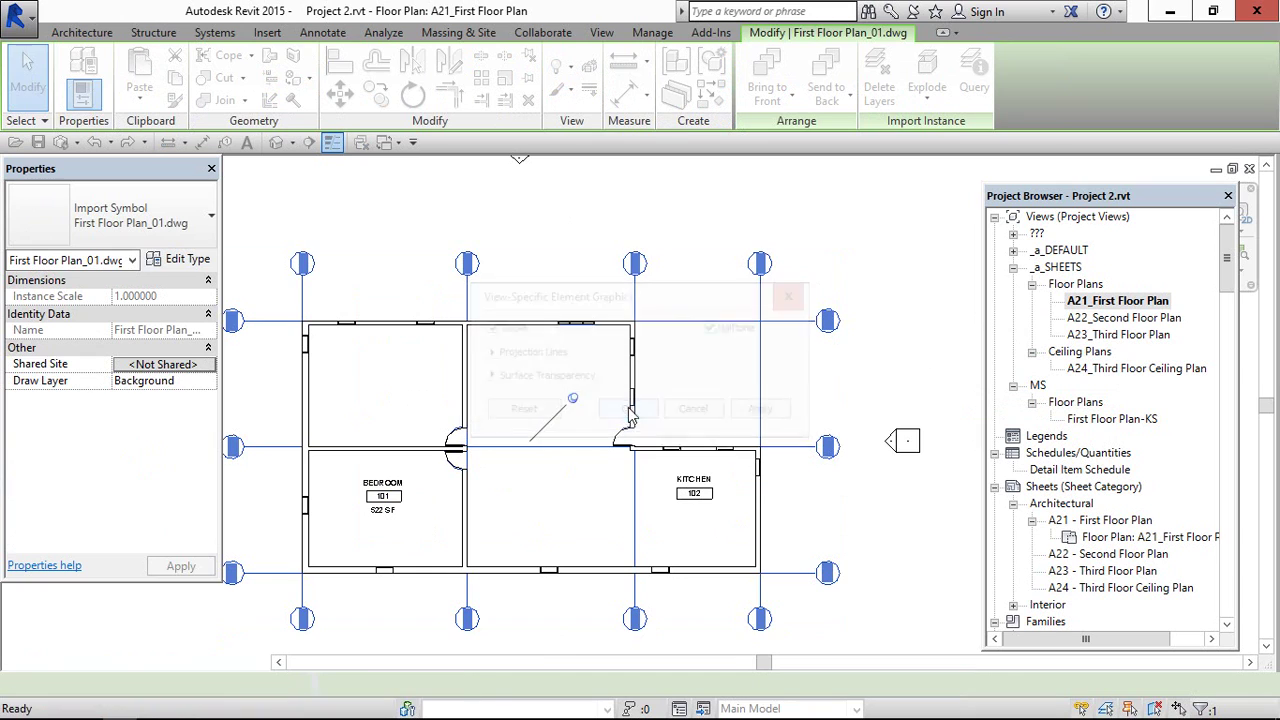
click(840, 374)
scroll(780, 372, down, 1)
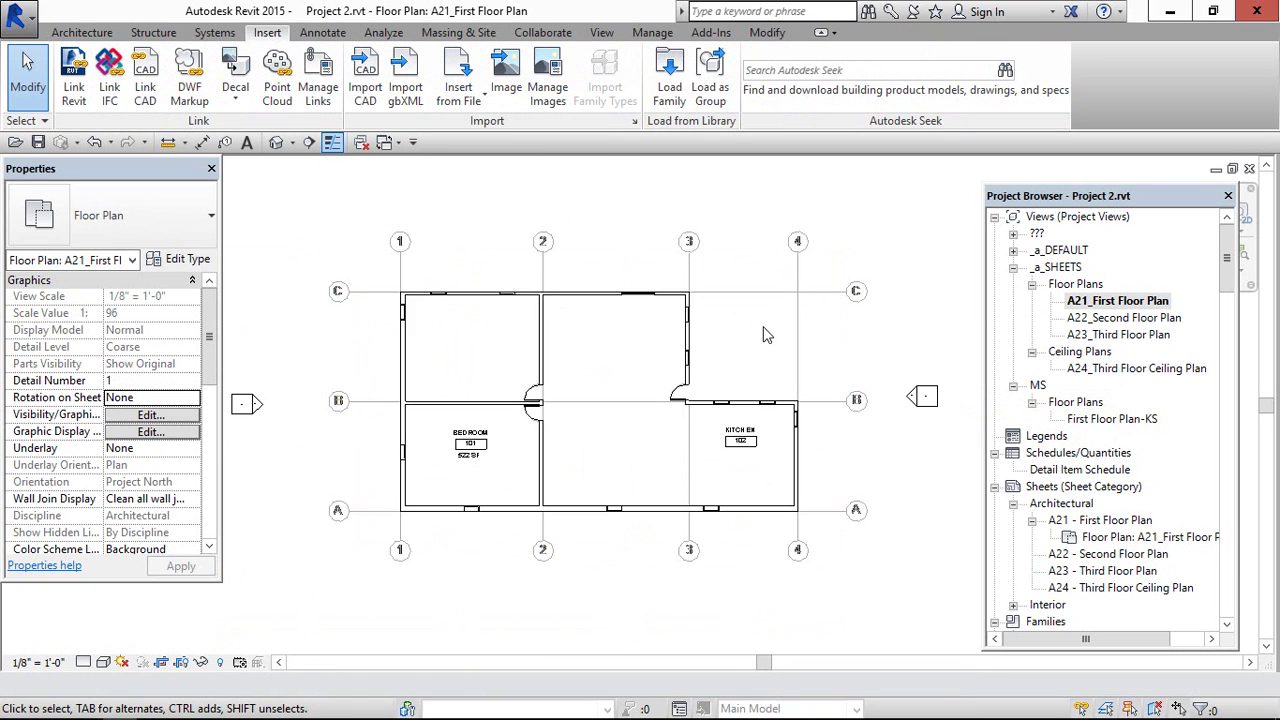
scroll(767, 333, up, 1)
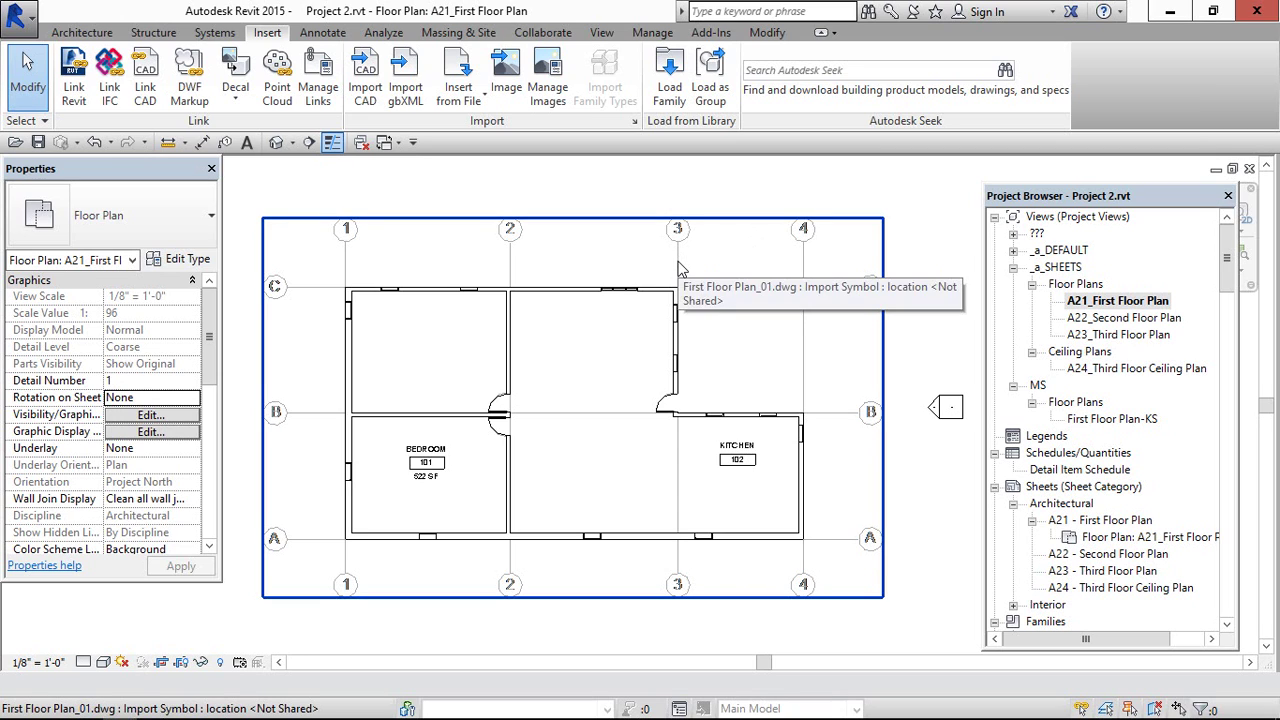
scroll(684, 262, up, 1)
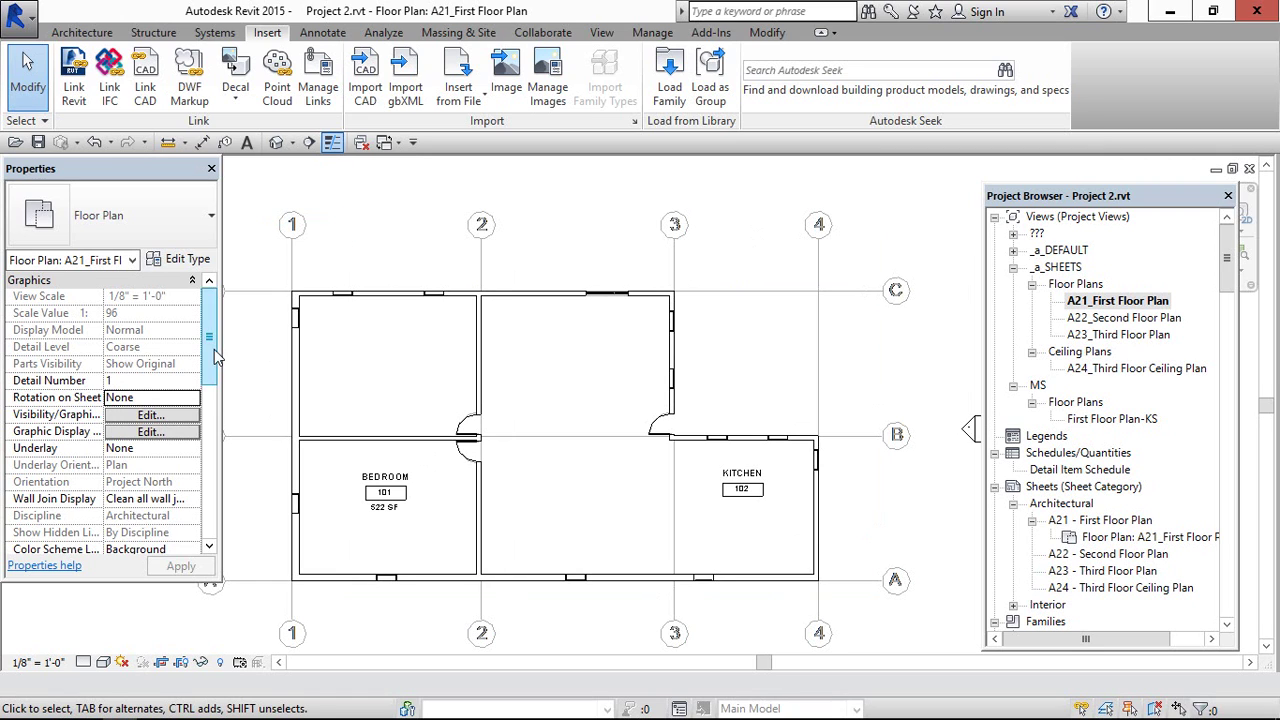
drag(214, 349, 218, 438)
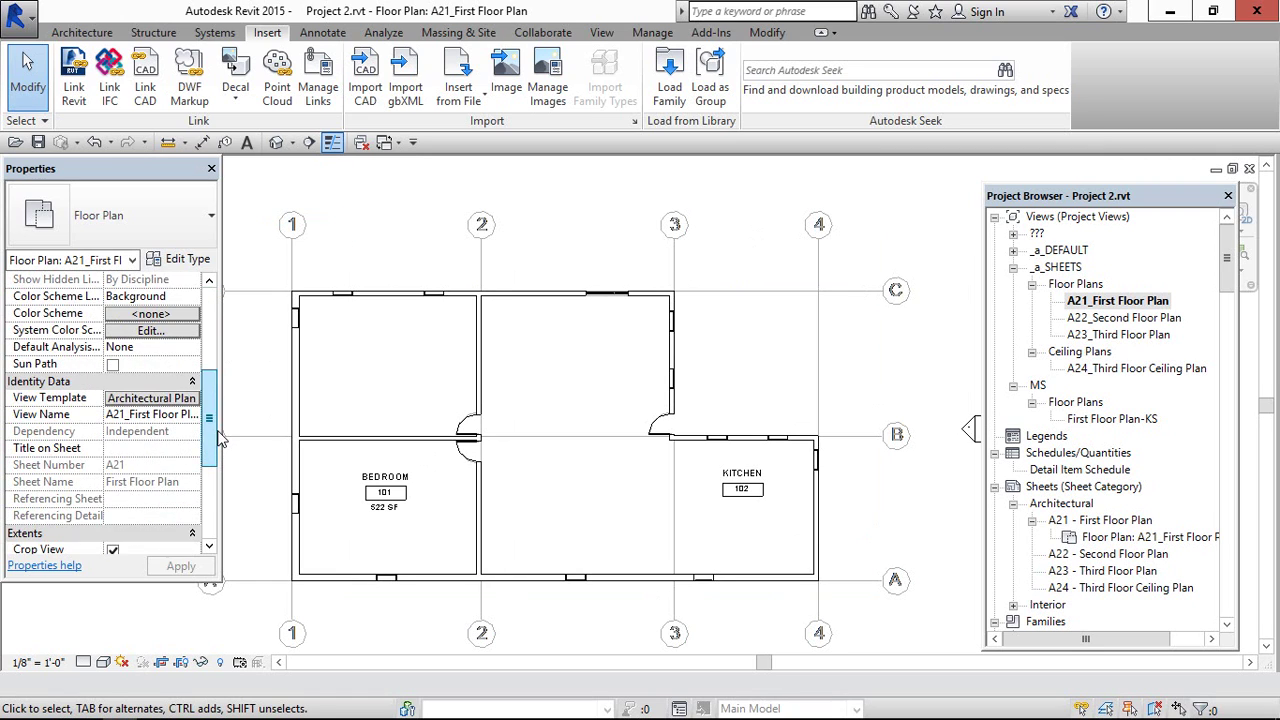
click(391, 420)
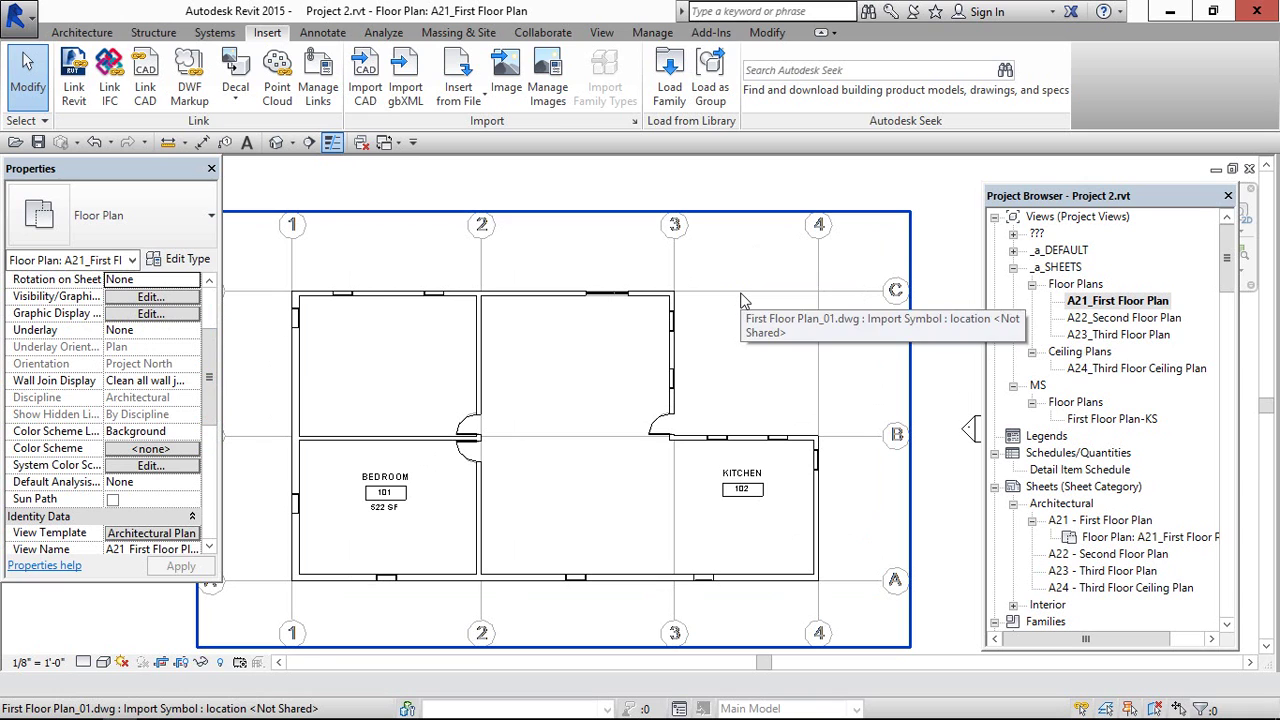
drag(206, 405, 203, 443)
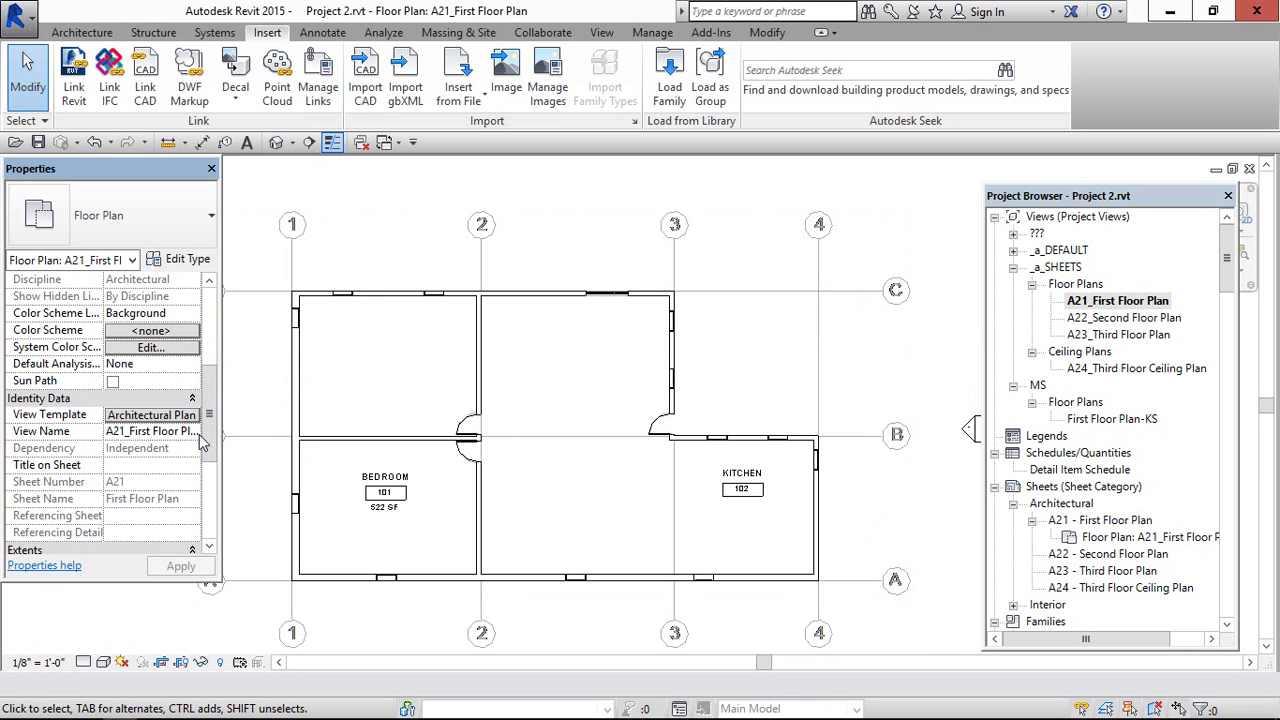
In the Architectural Plan template's imported categories, halftone the DWG, turn off its Grid layer, and apply.
click(176, 418)
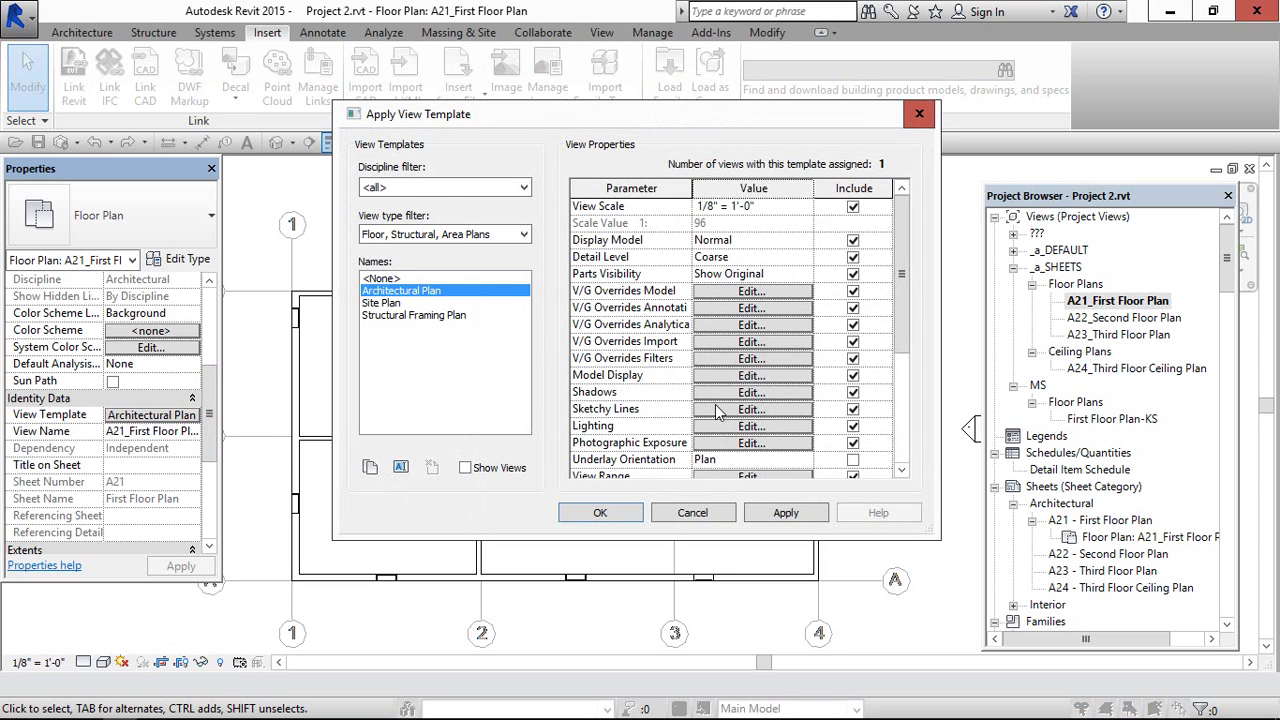
click(752, 324)
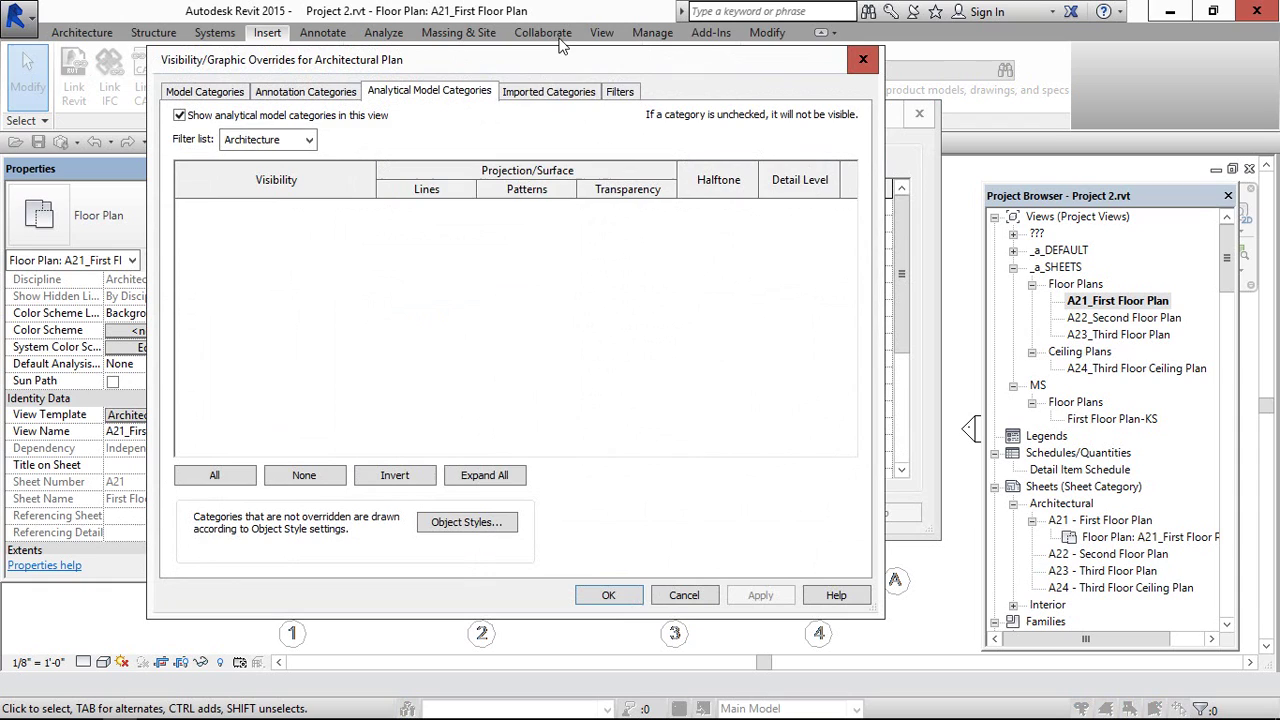
click(548, 92)
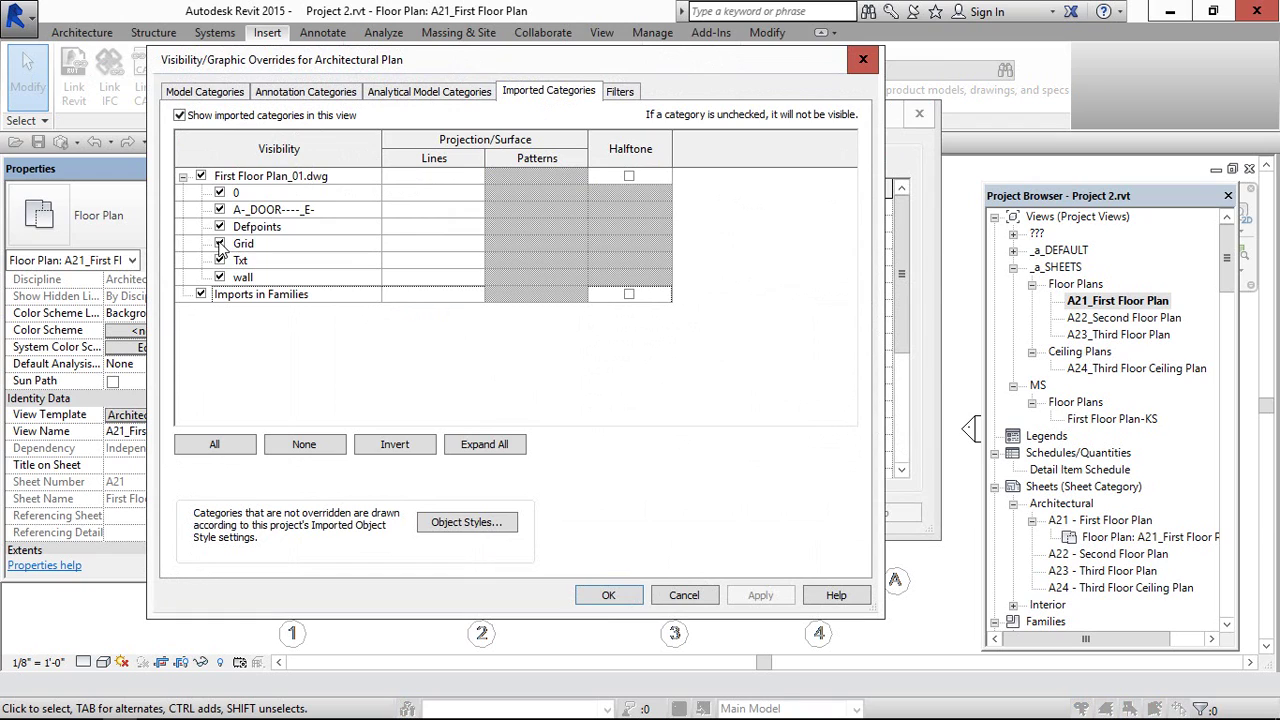
click(629, 176)
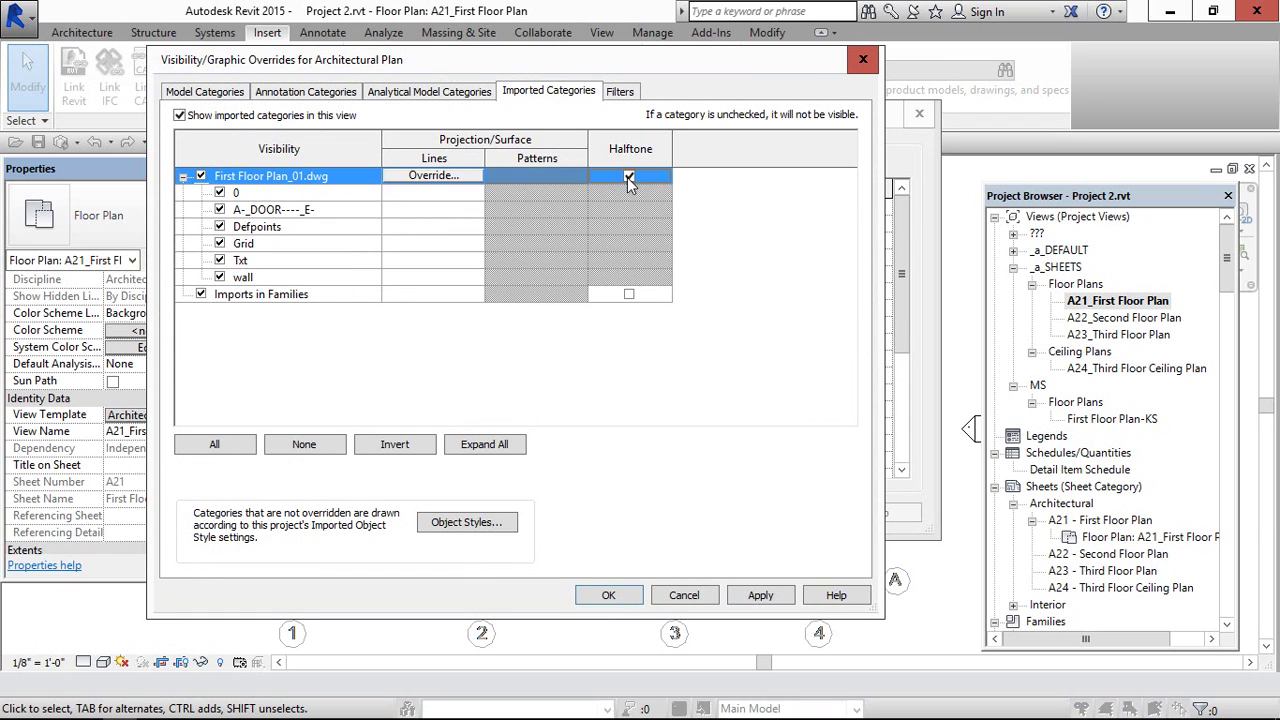
click(219, 243)
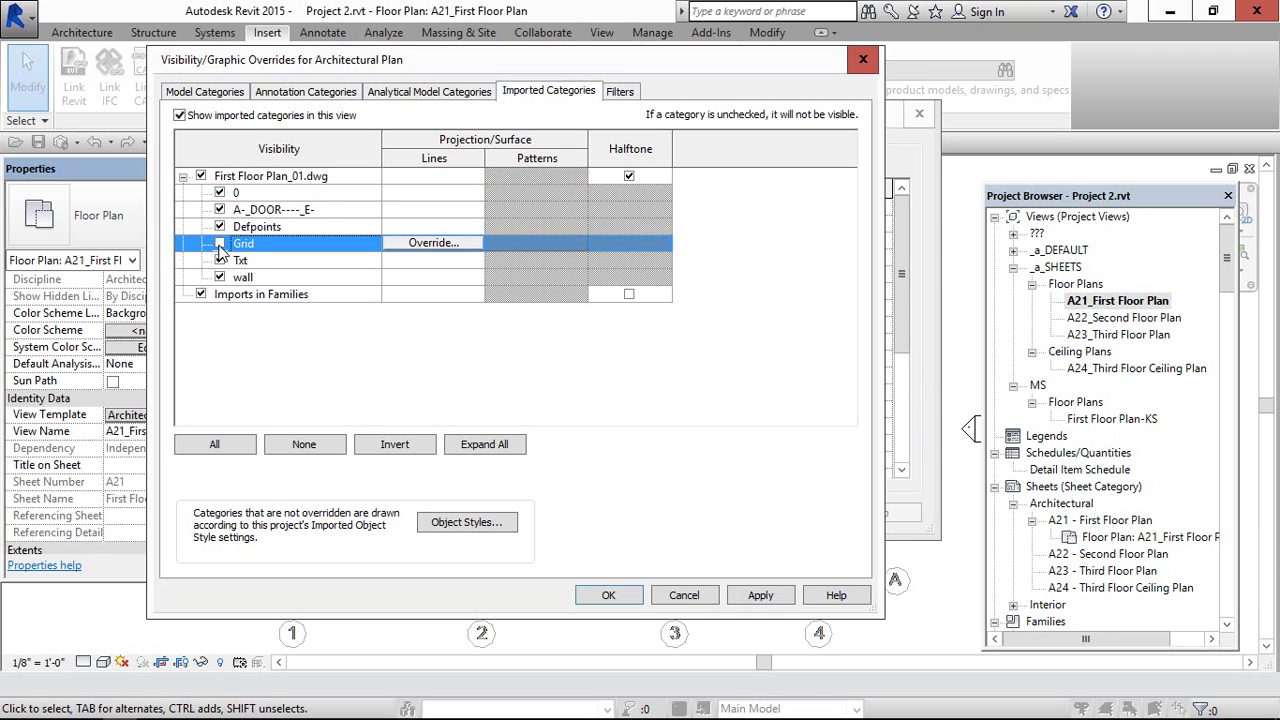
click(764, 596)
click(608, 595)
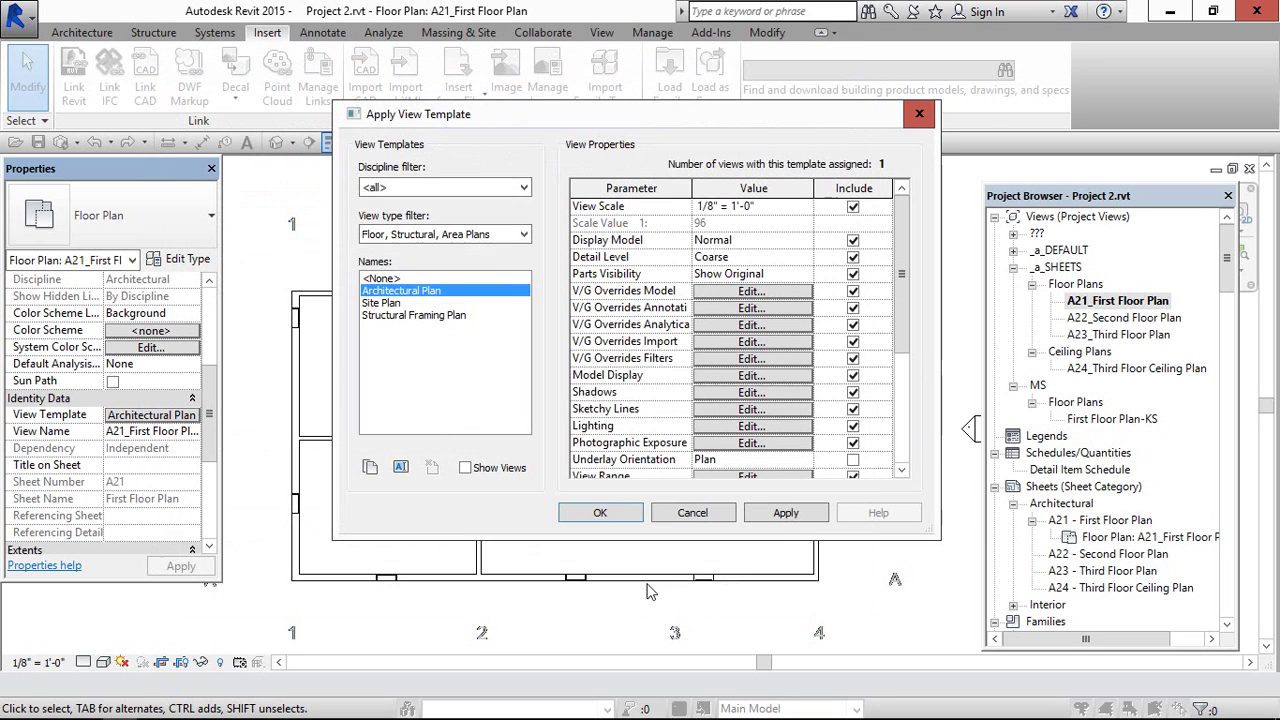
click(600, 513)
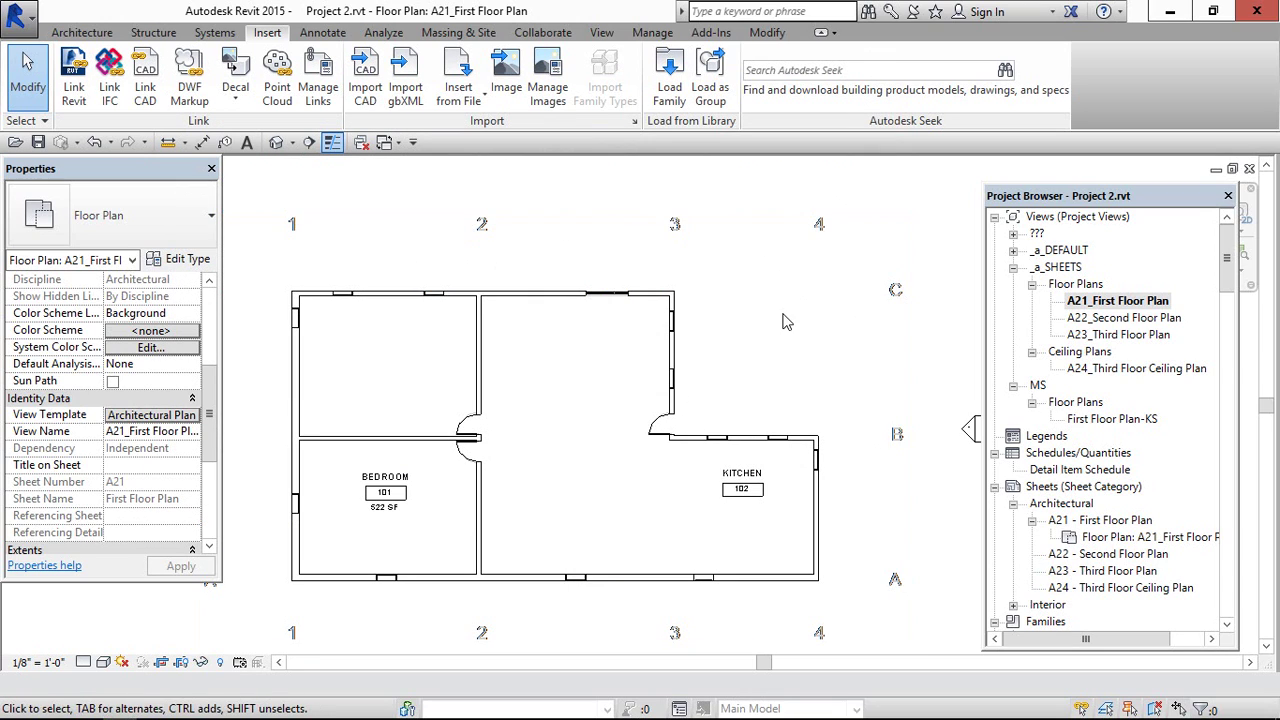
scroll(785, 320, down, 1)
scroll(560, 252, up, 1)
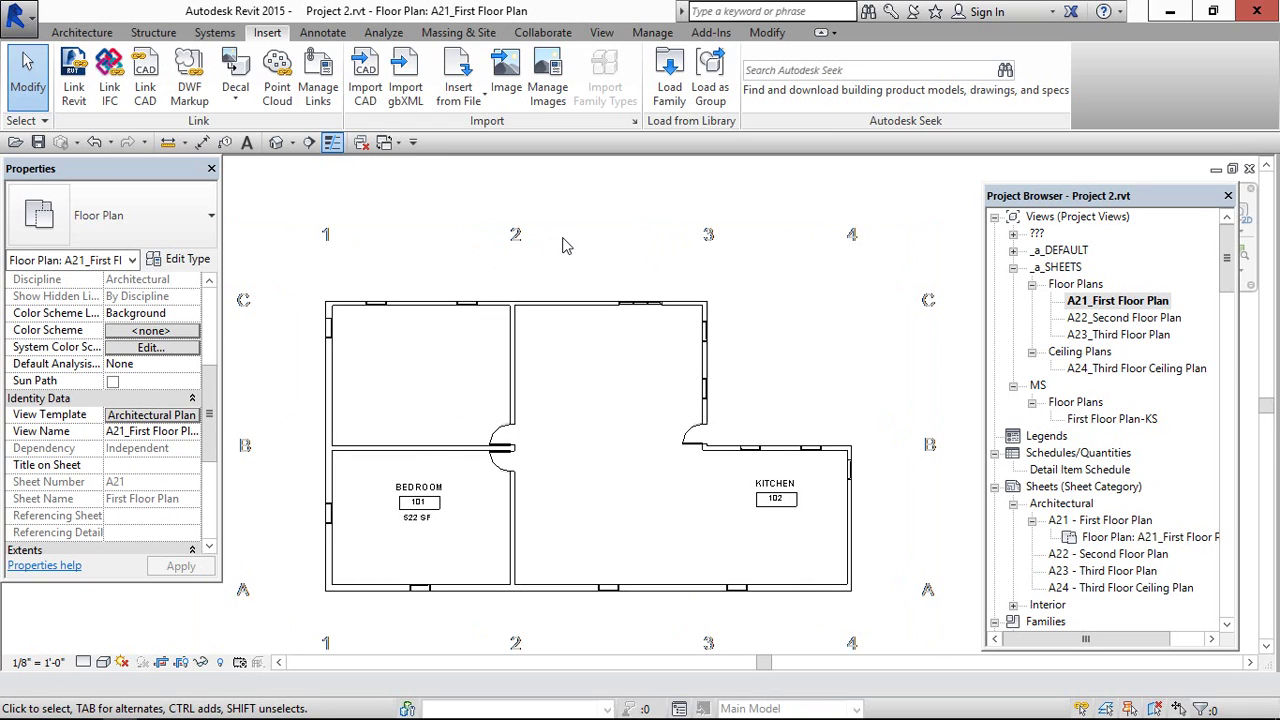
scroll(563, 245, down, 1)
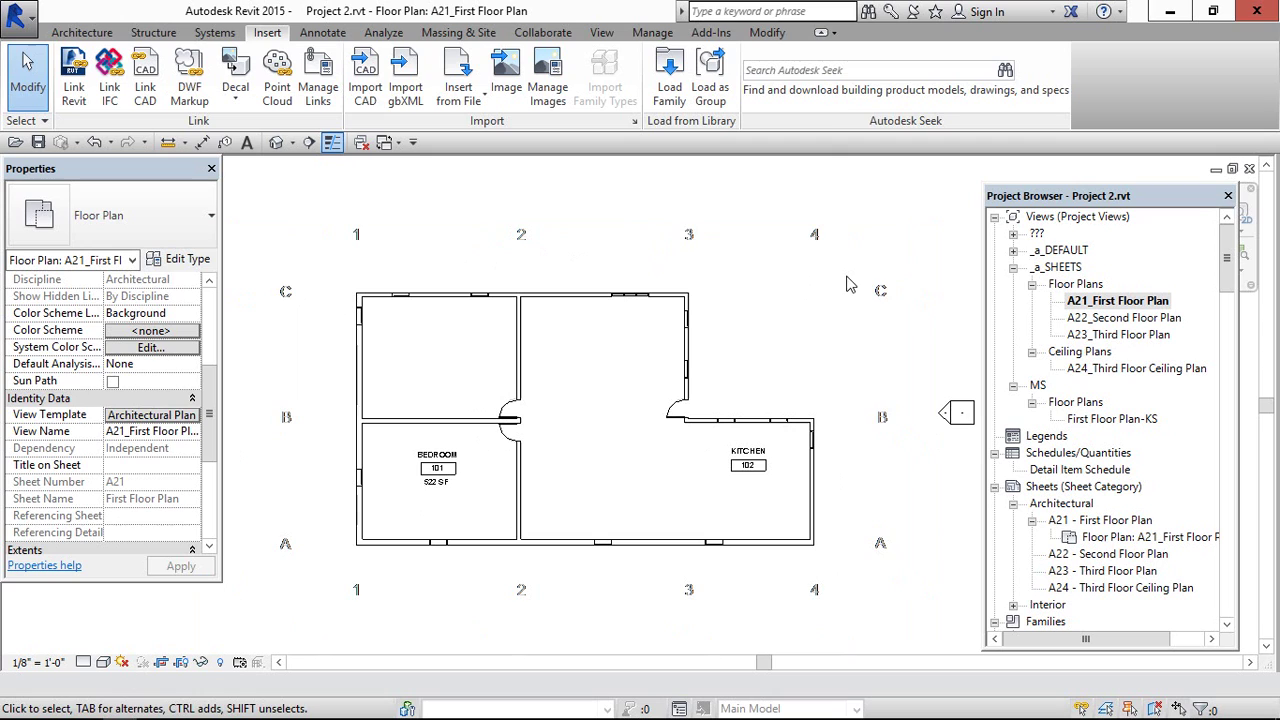